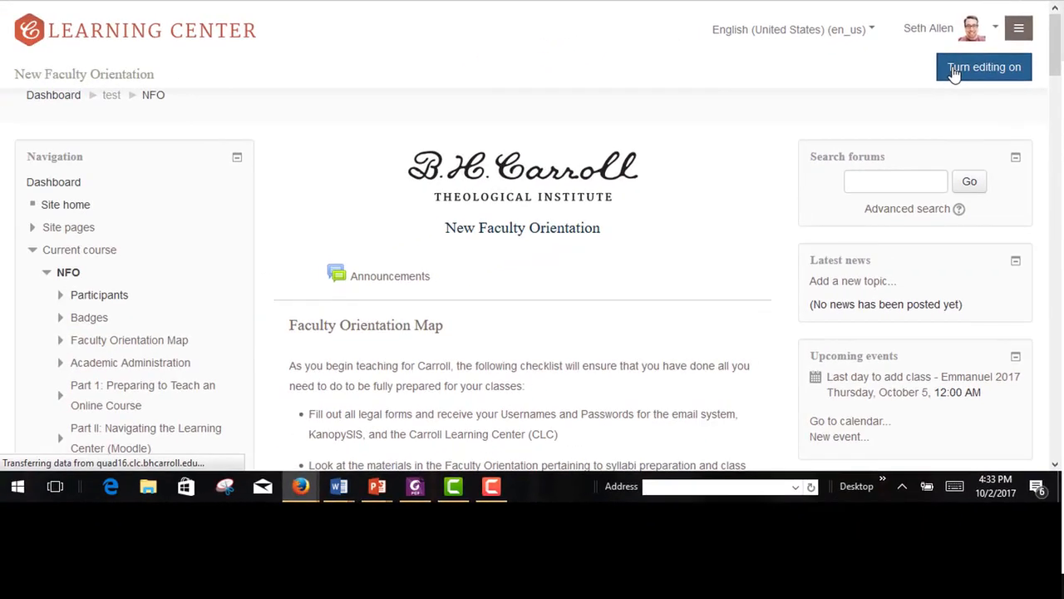
# Turn on course editing and start a new Forum activity in the Faculty Orientation Map section.
pyautogui.click(844, 145)
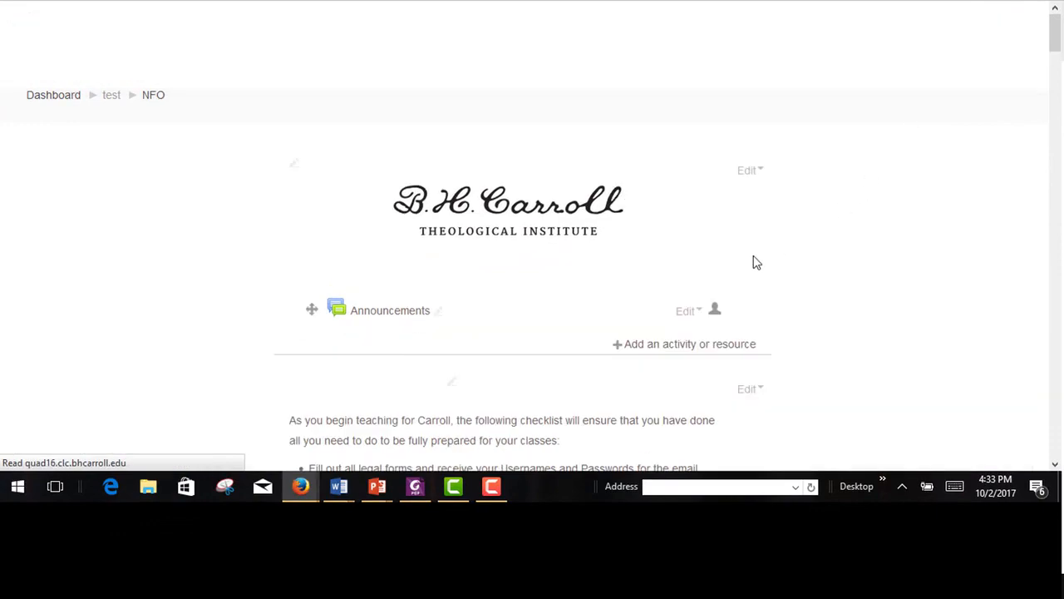
pyautogui.scroll(-2, 732, 325)
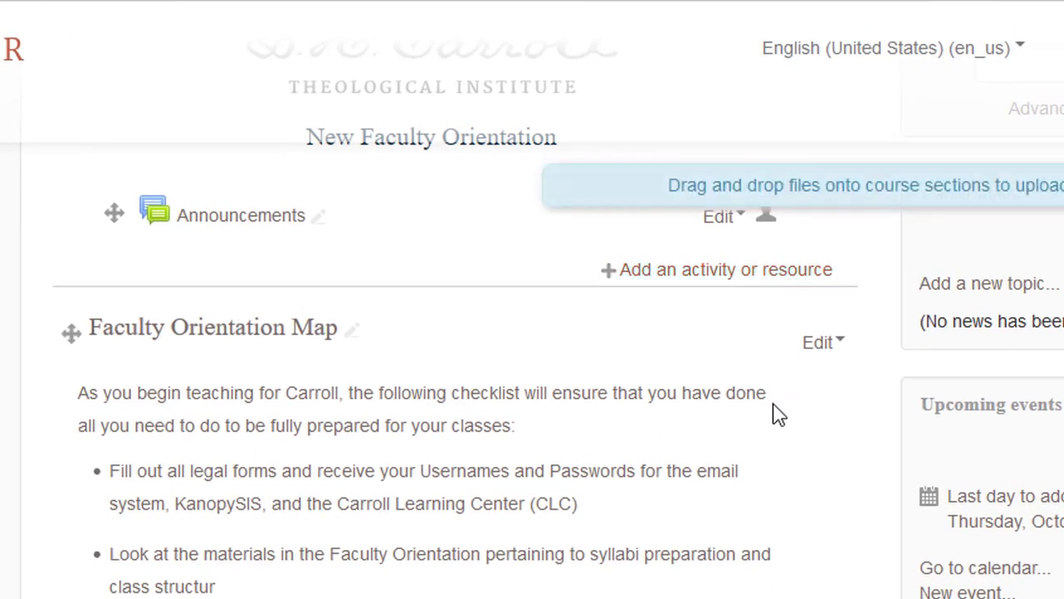
pyautogui.scroll(-5, 774, 422)
pyautogui.scroll(-4, 773, 422)
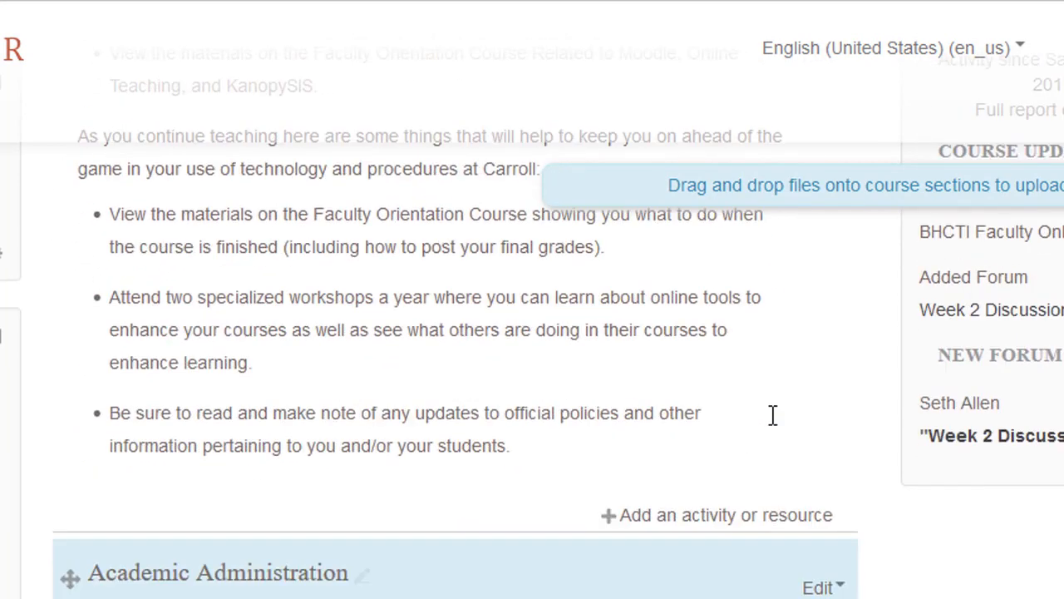
pyautogui.scroll(-2, 773, 415)
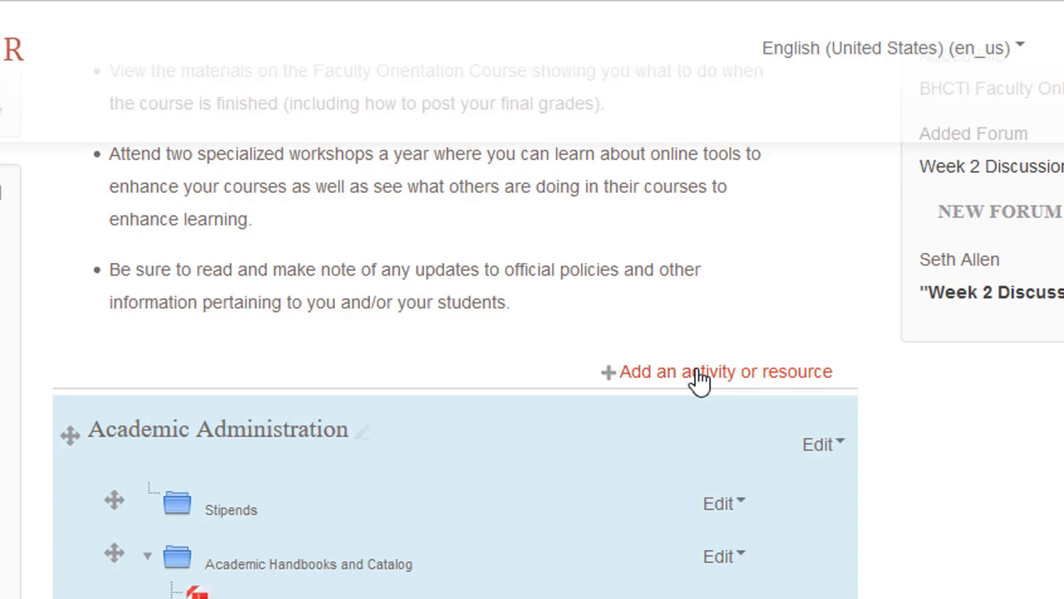
pyautogui.click(701, 382)
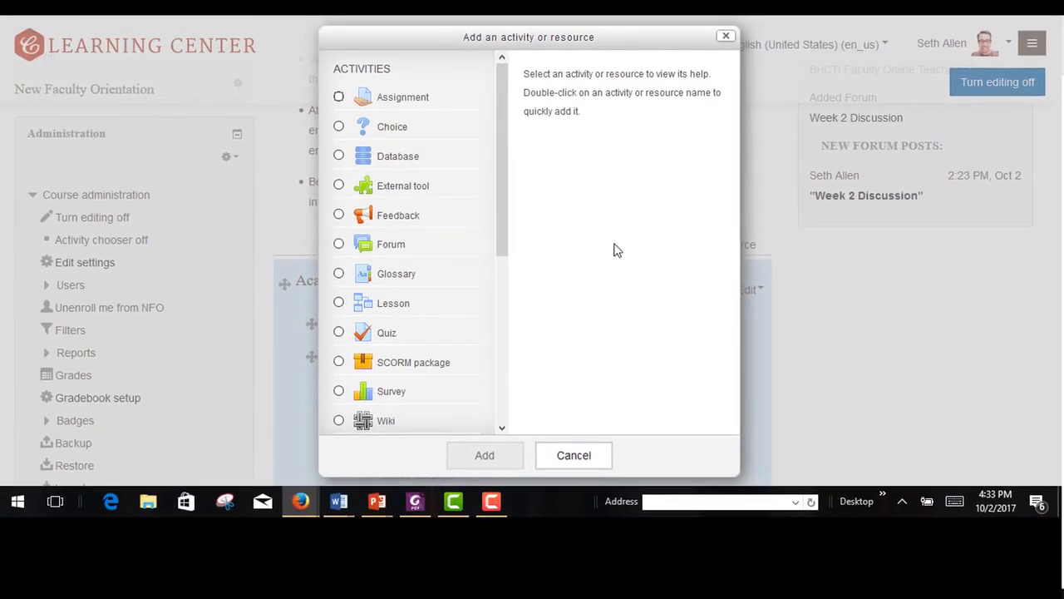
pyautogui.click(372, 251)
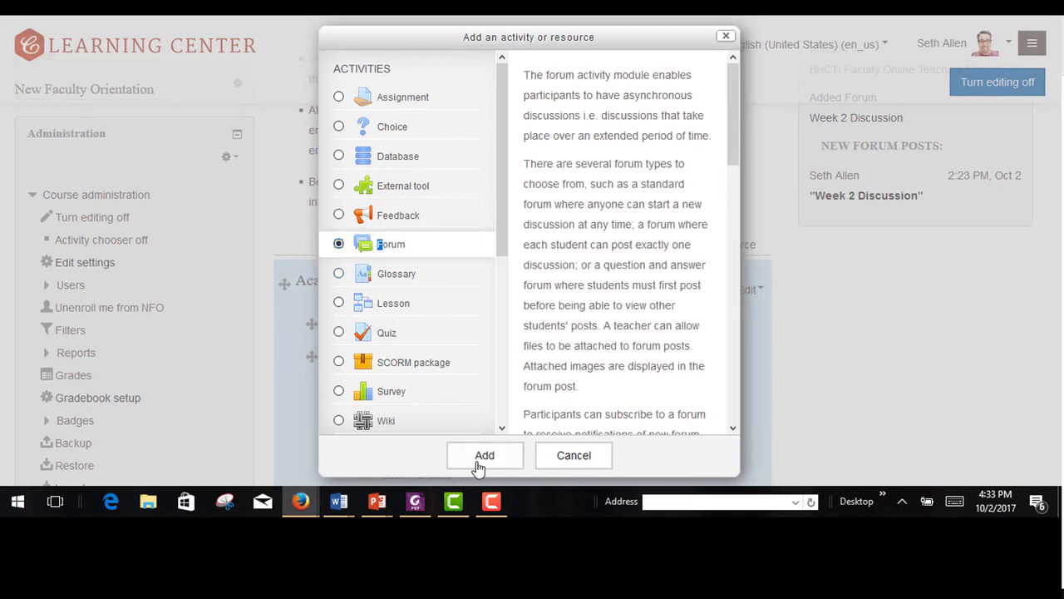
pyautogui.click(484, 455)
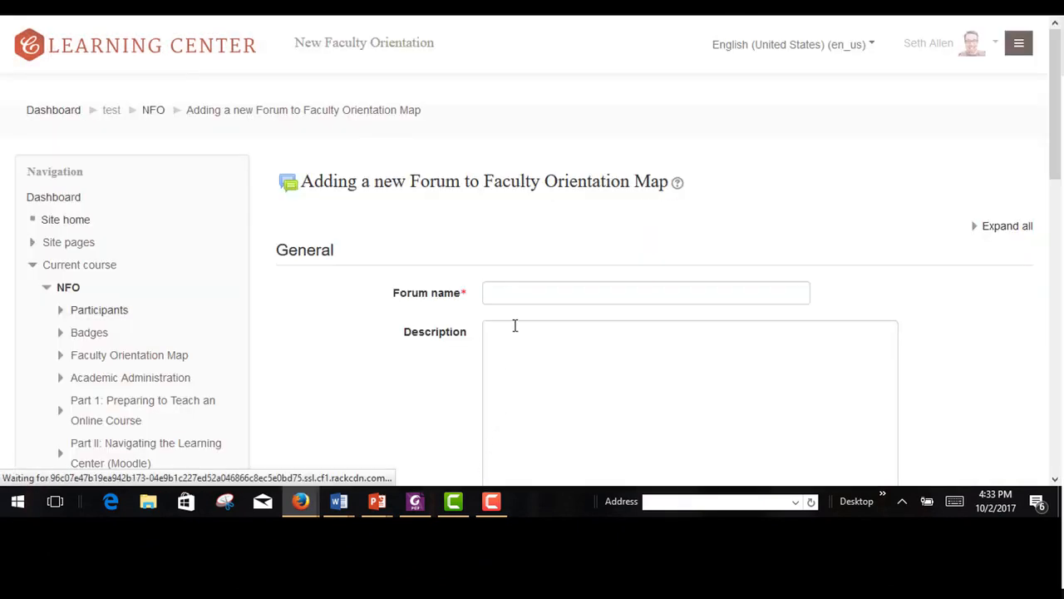
# Name the new forum "Week 2 Discussion".
pyautogui.click(520, 295)
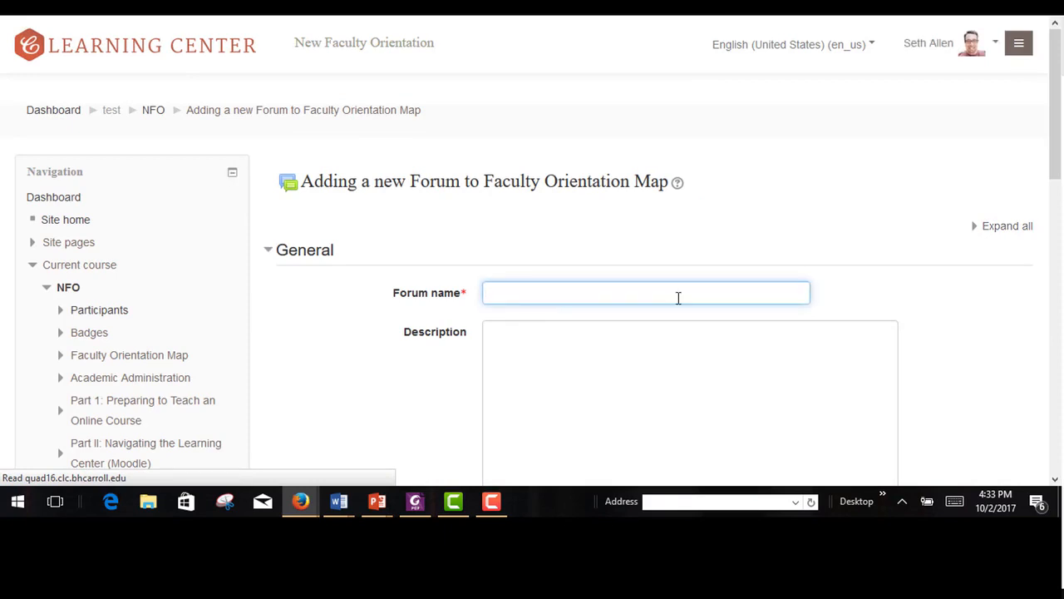
pyautogui.click(856, 359)
pyautogui.scroll(-1, 768, 327)
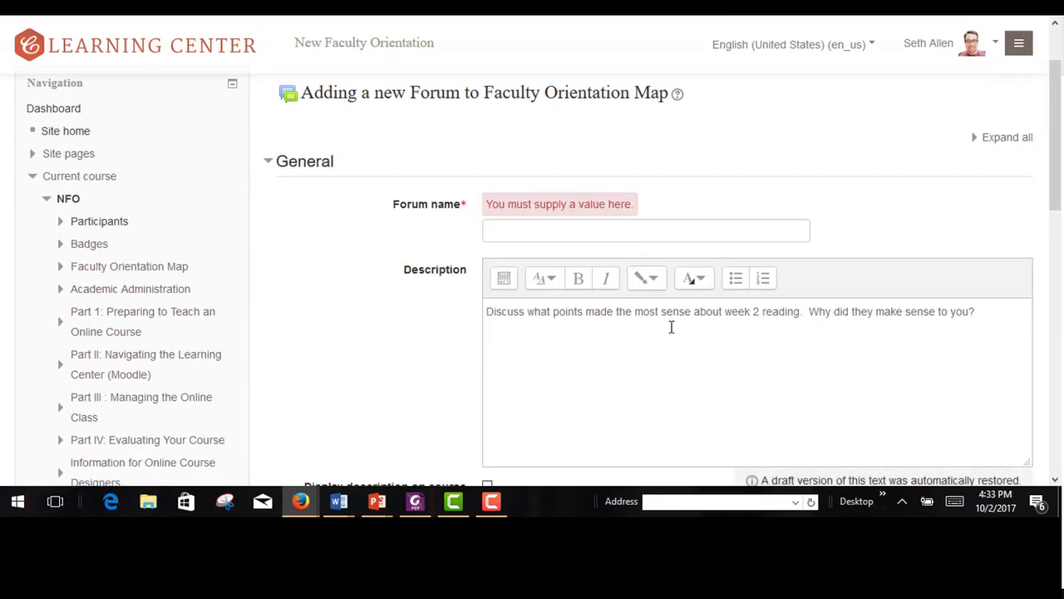
pyautogui.click(567, 234)
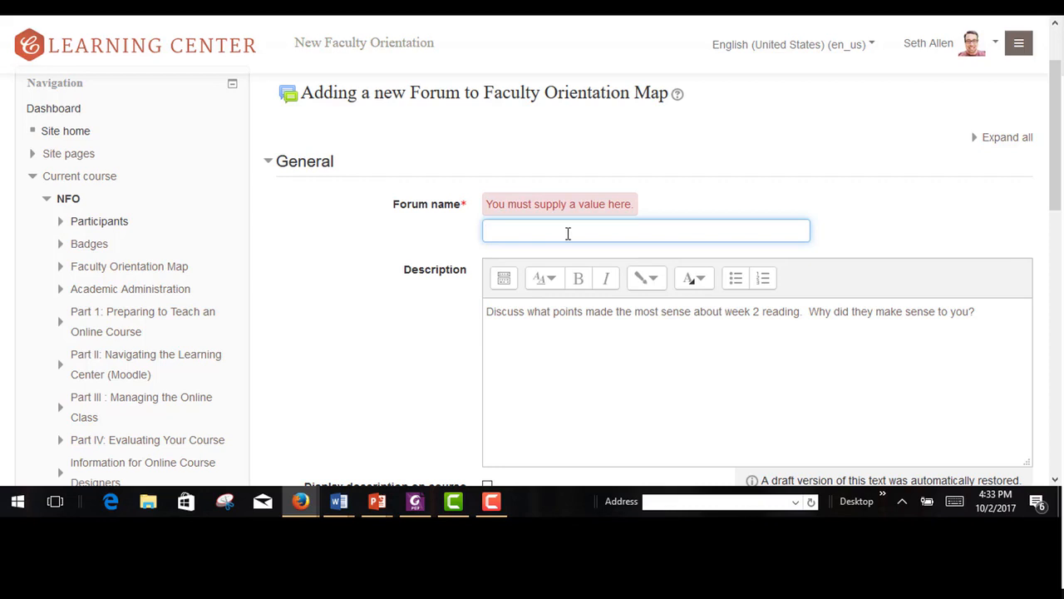
pyautogui.write('Week @')
pyautogui.press('BackSpace')
pyautogui.write('3 Discussion')
# Set the forum type to "A single simple discussion".
pyautogui.scroll(-5, 763, 375)
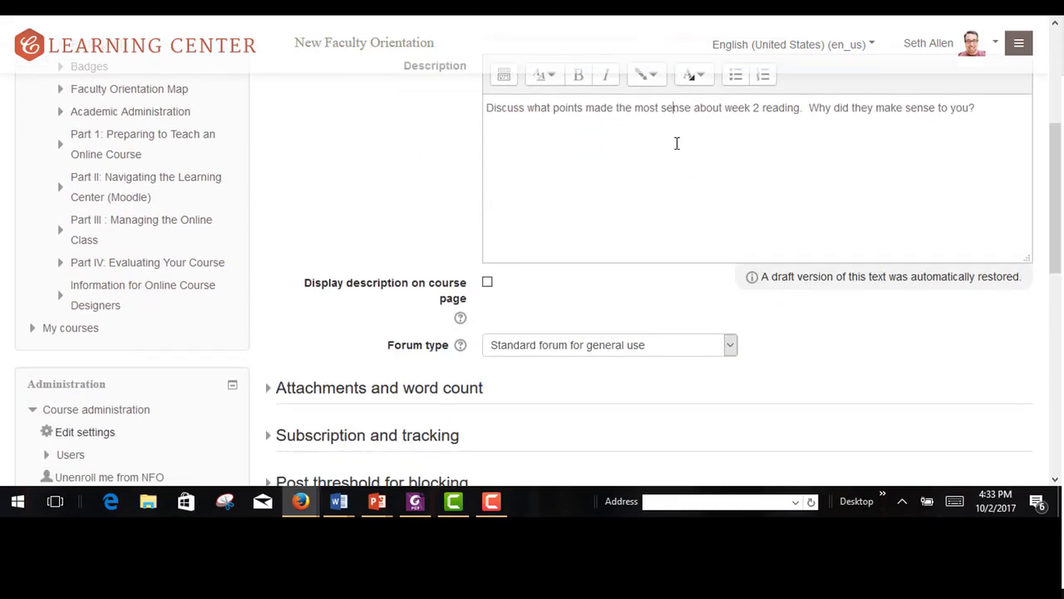
pyautogui.scroll(2, 629, 118)
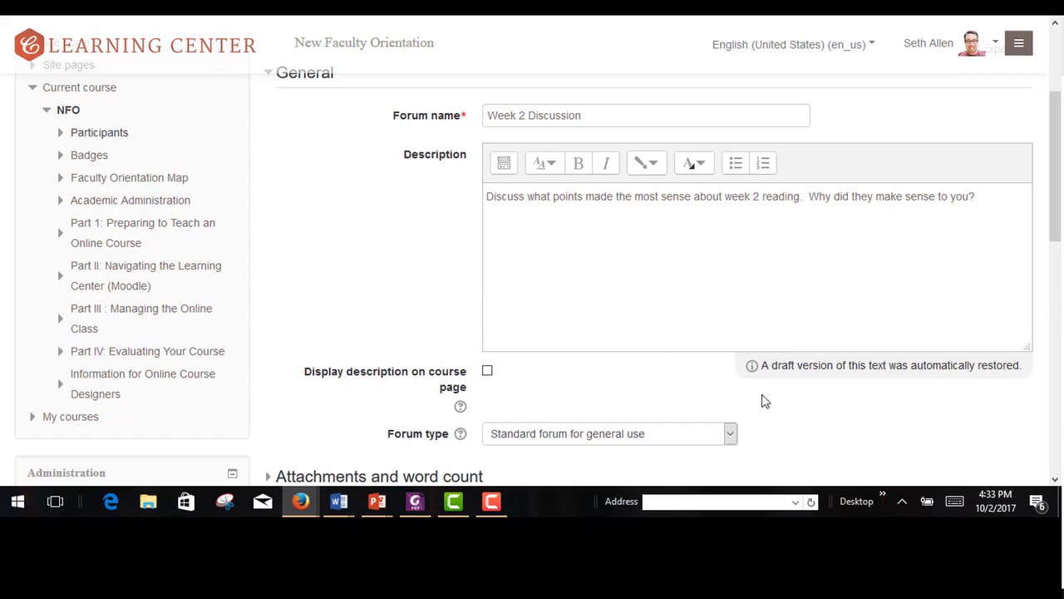
pyautogui.scroll(-2, 786, 397)
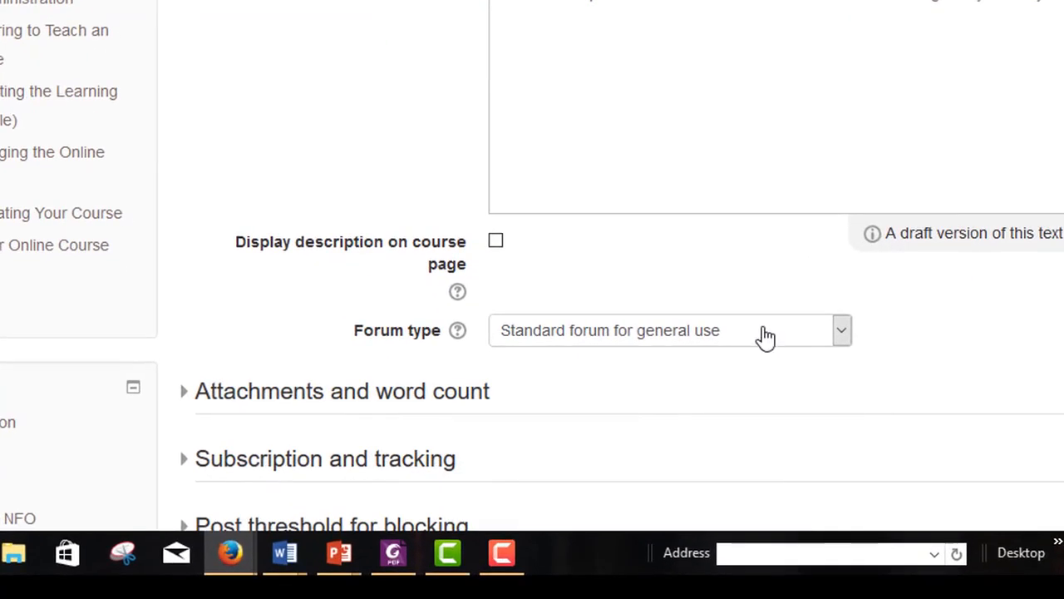
pyautogui.click(765, 335)
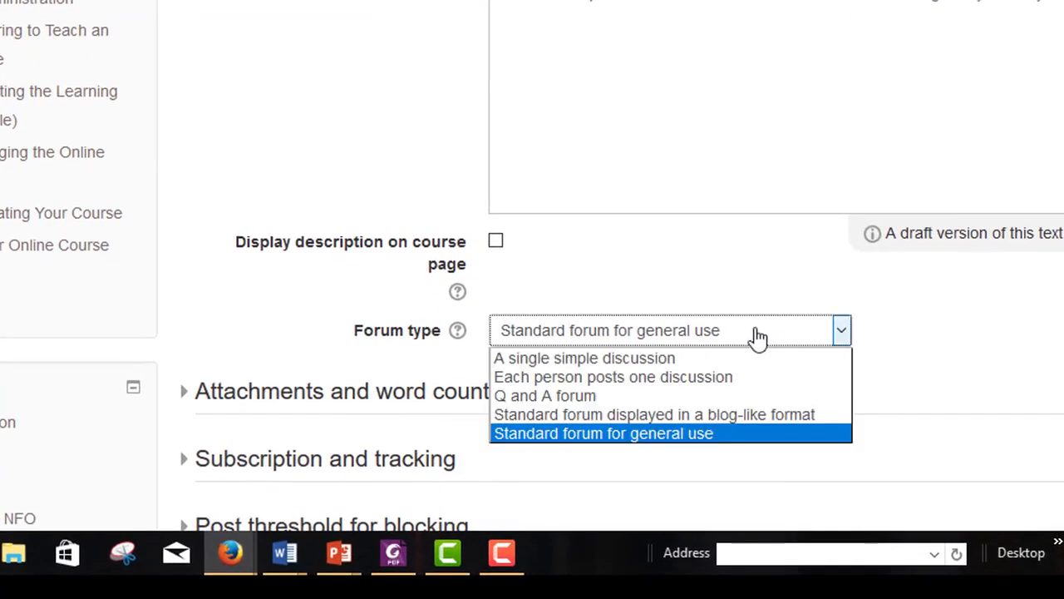
pyautogui.click(642, 361)
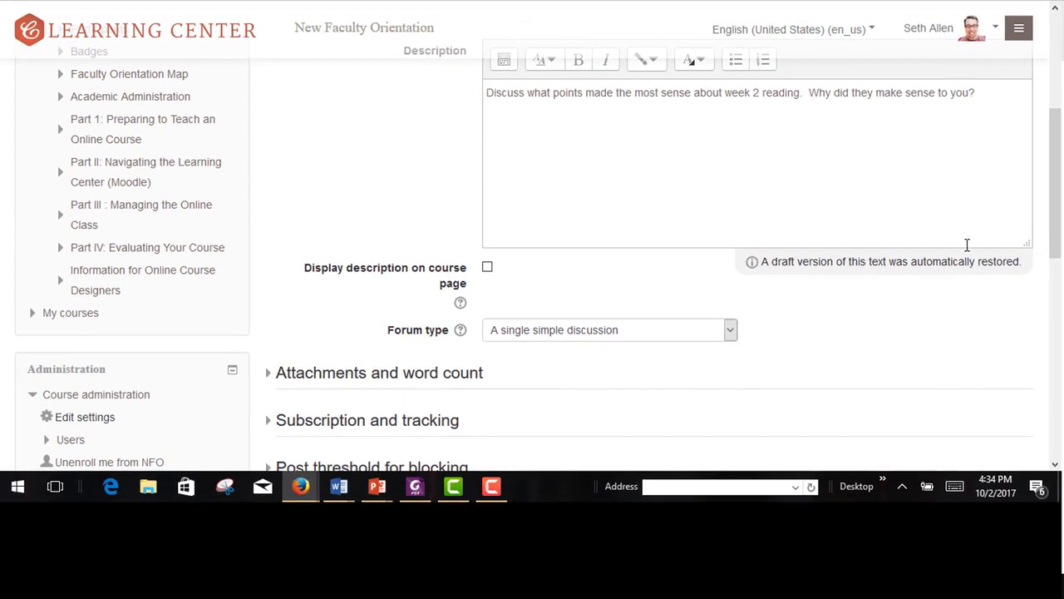
# Expand all of the forum's settings sections and set Display word count to Yes.
pyautogui.scroll(3, 967, 245)
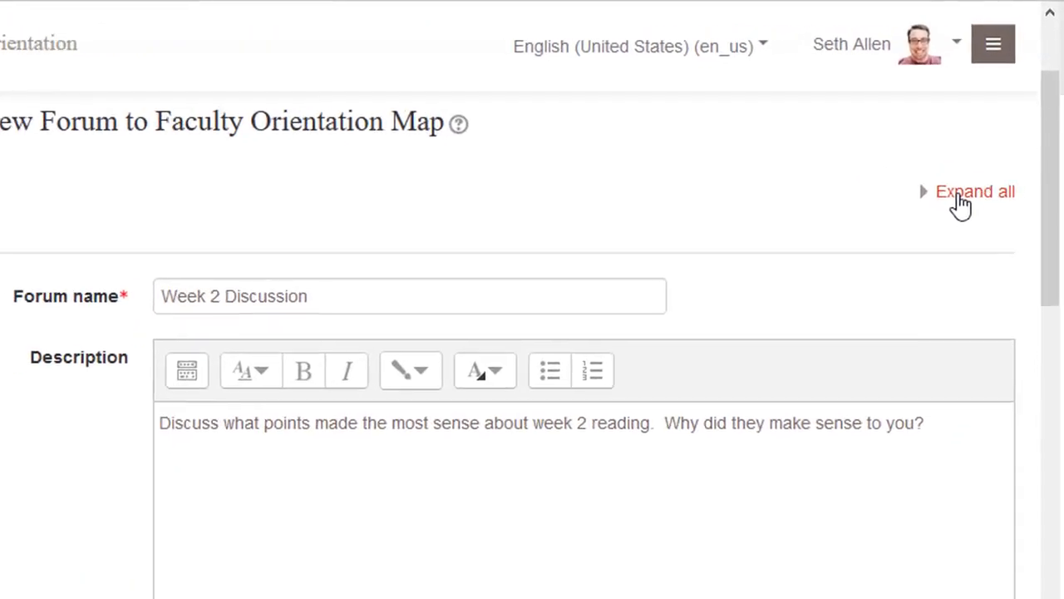
pyautogui.click(1000, 125)
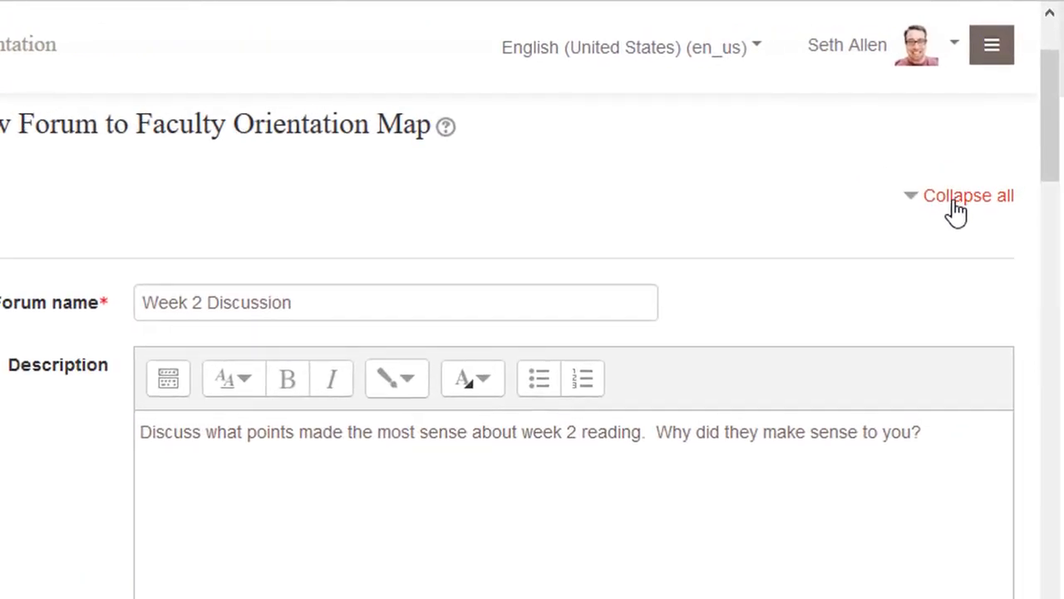
pyautogui.scroll(-3, 909, 294)
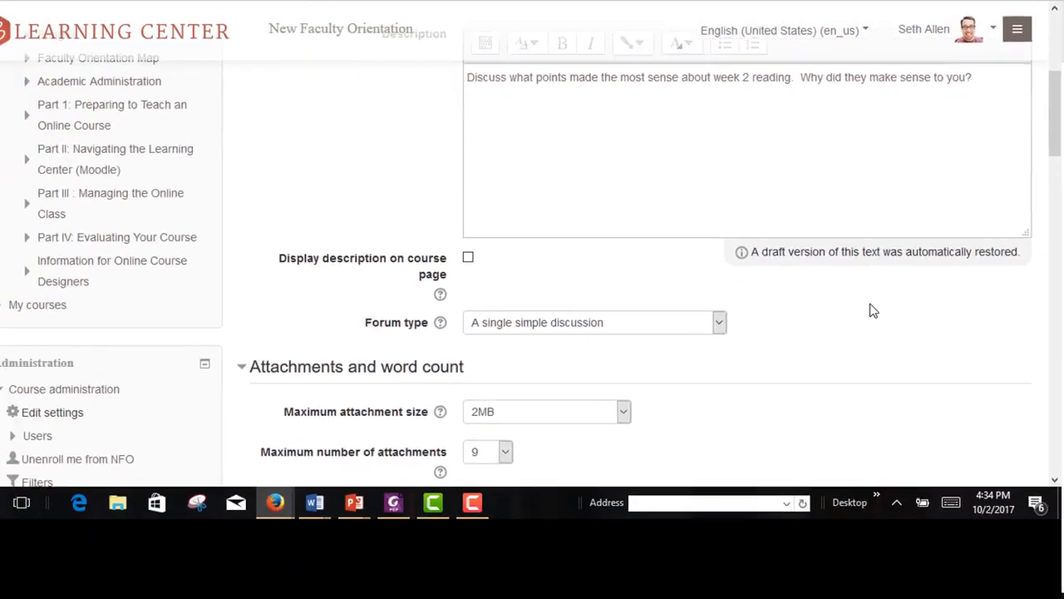
pyautogui.scroll(-4, 776, 316)
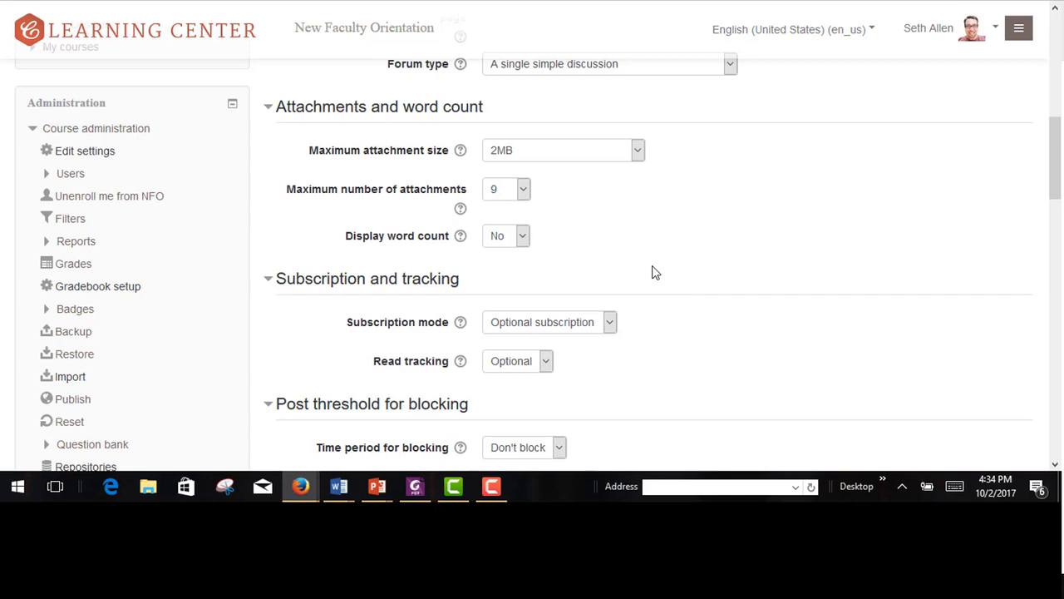
pyautogui.click(522, 238)
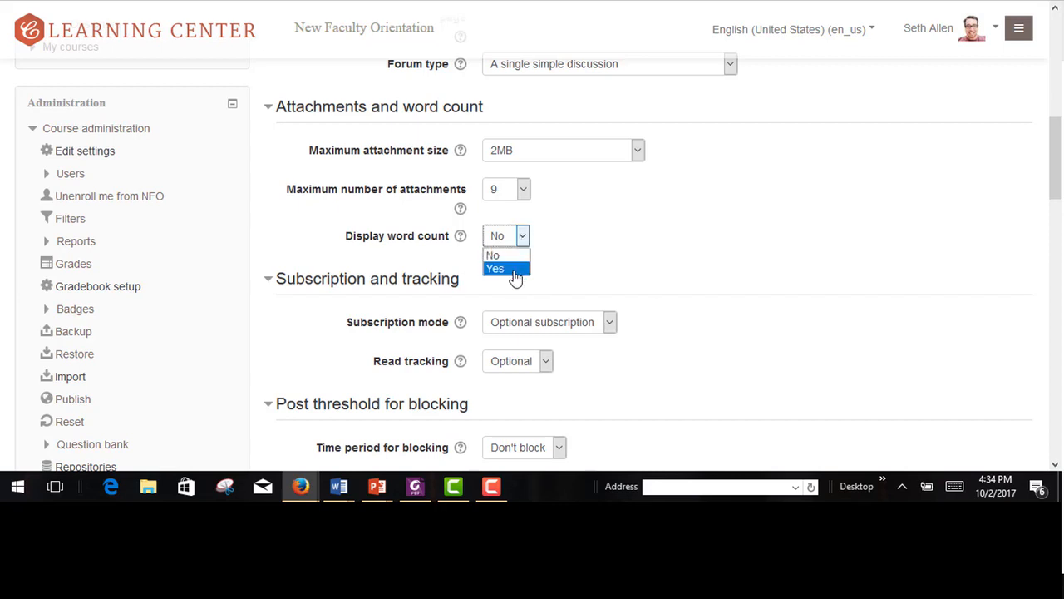
pyautogui.click(513, 270)
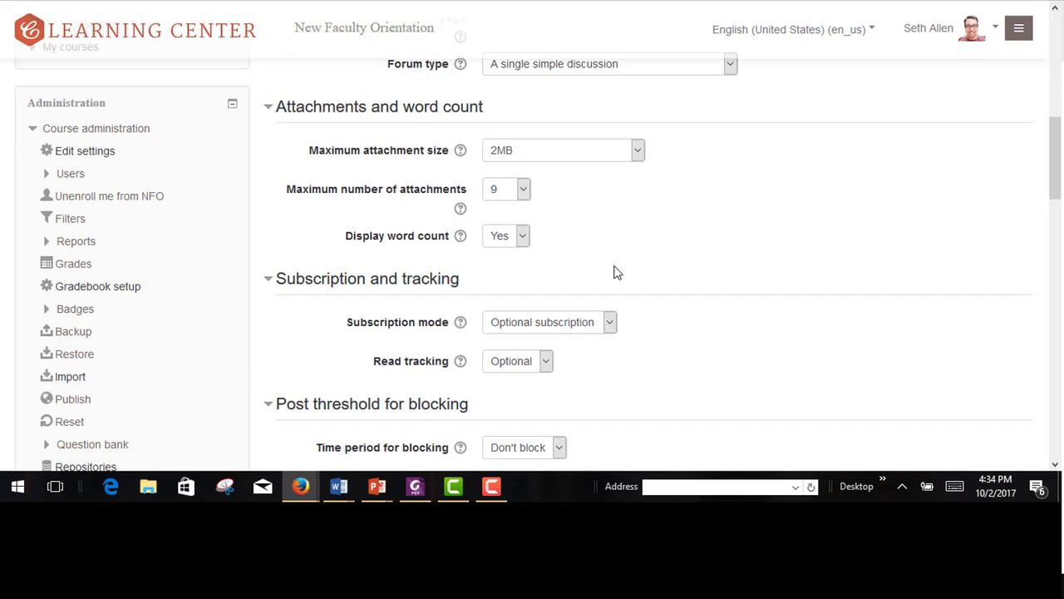
# Review the forum's grade category and rating aggregate type options without changing them.
pyautogui.scroll(-4, 616, 272)
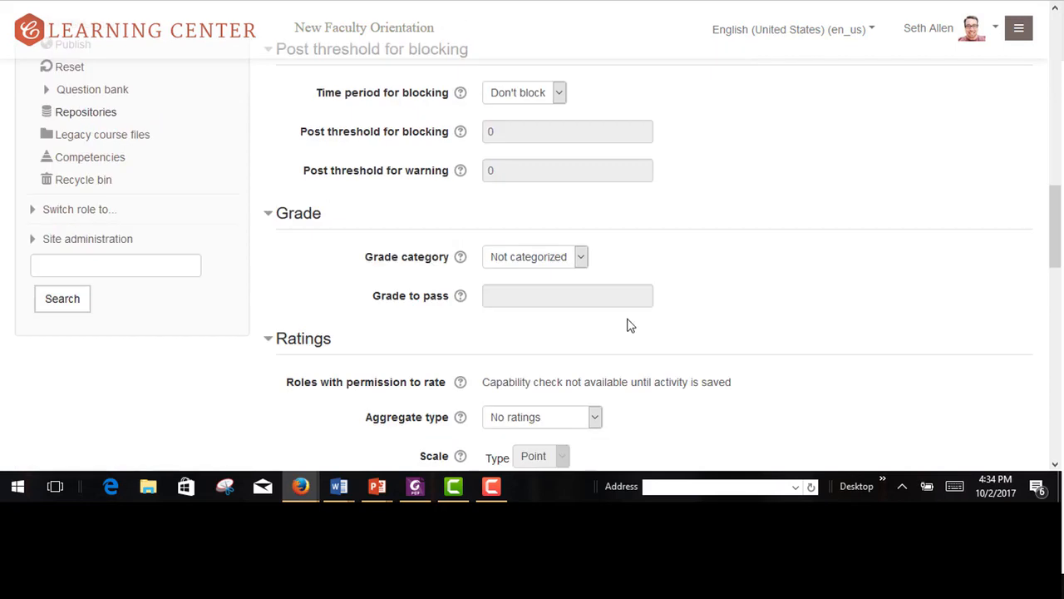
pyautogui.click(549, 270)
pyautogui.click(553, 275)
pyautogui.scroll(-2, 608, 286)
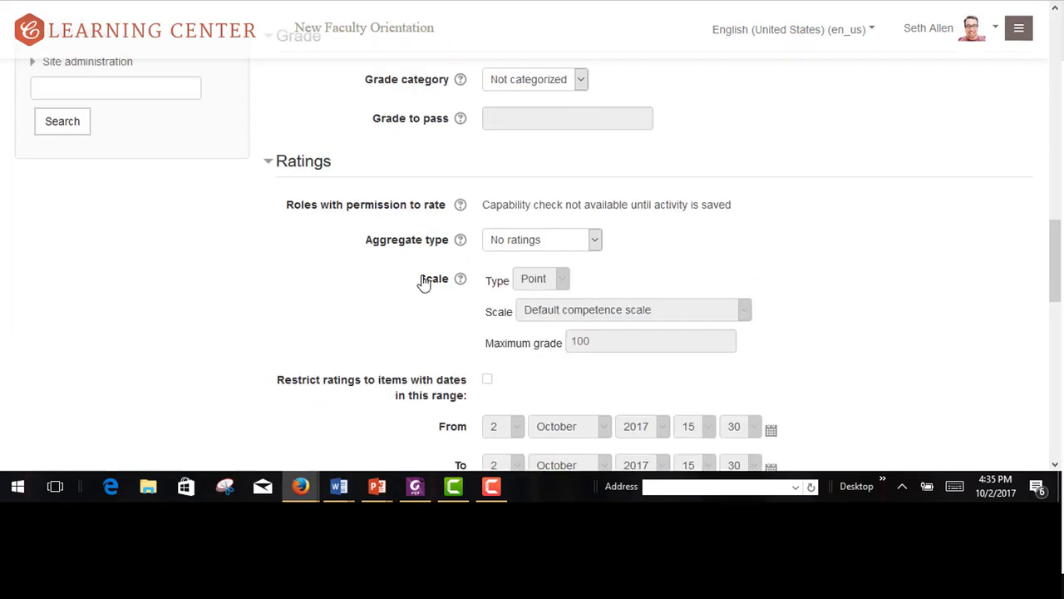
pyautogui.click(595, 243)
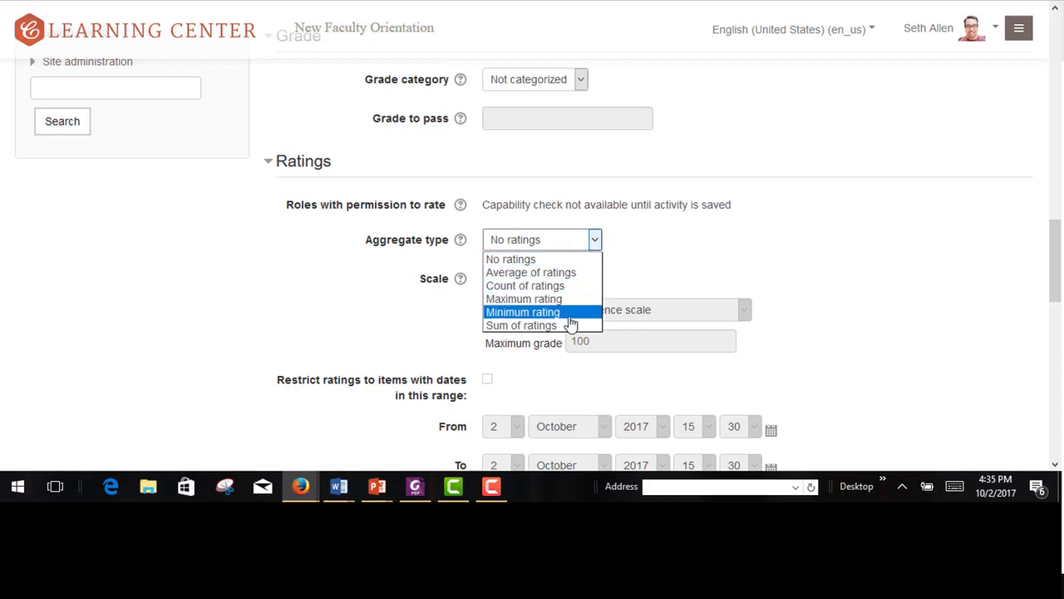
pyautogui.click(639, 299)
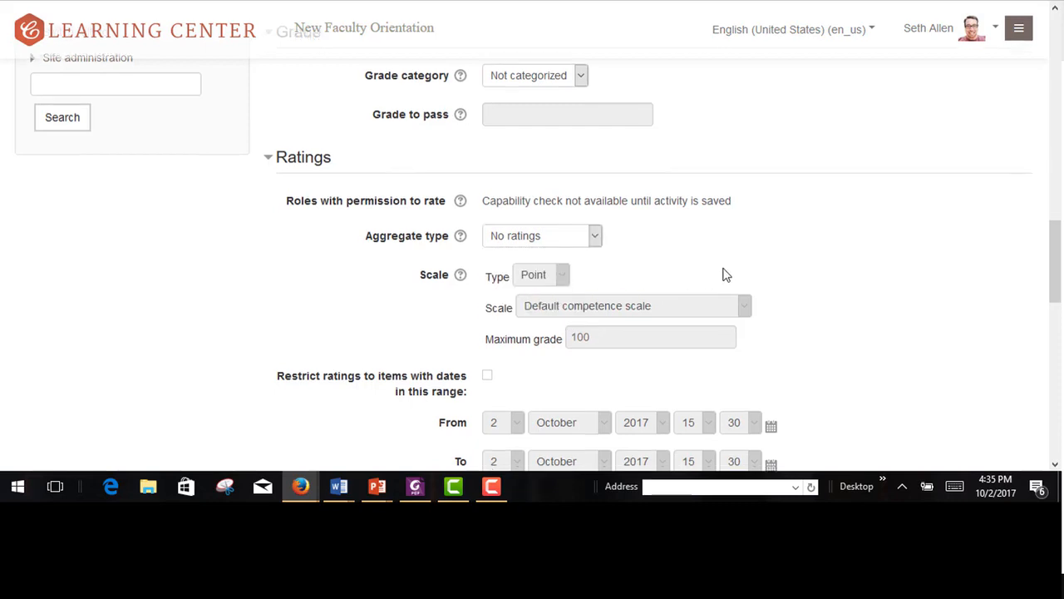
# Save the Week 2 Discussion forum and display it.
pyautogui.scroll(-2, 665, 283)
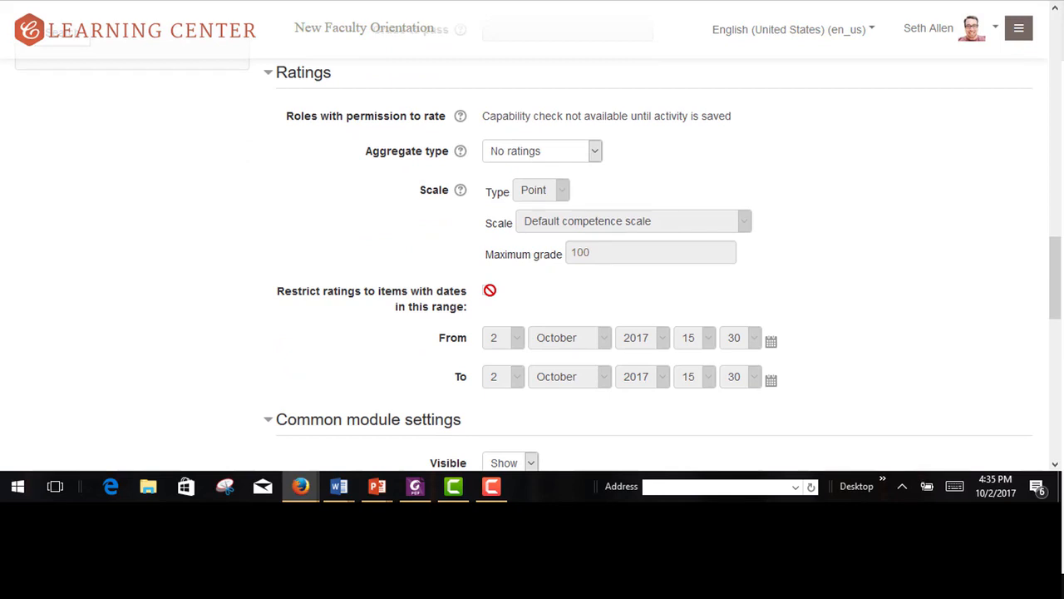
pyautogui.scroll(-10, 551, 368)
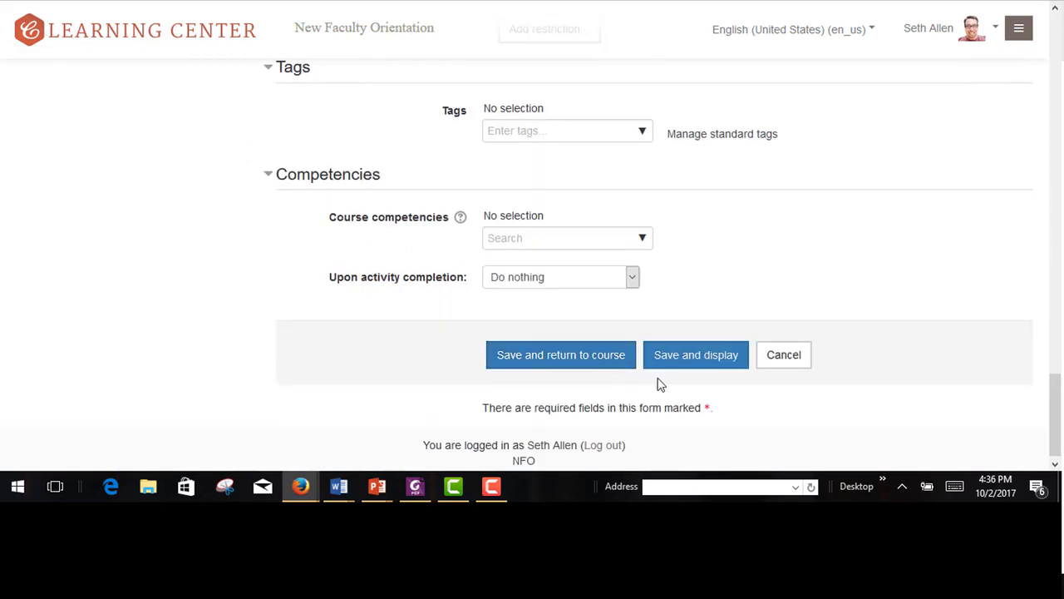
pyautogui.click(678, 363)
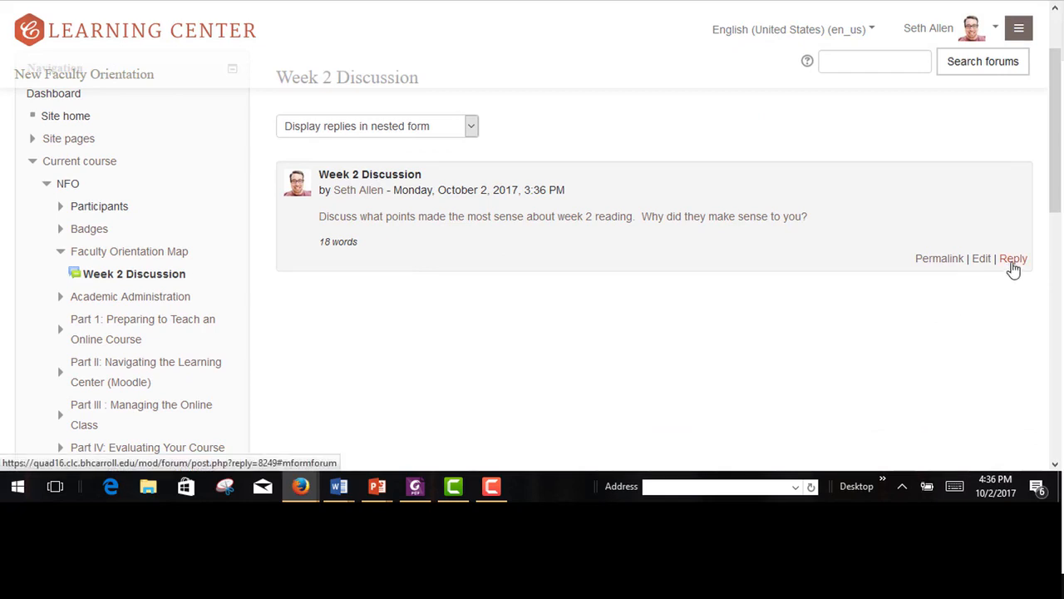
# Return to the NFO course page and start a second forum named "Water Cooler" in the section containing Announcements.
pyautogui.scroll(2, 656, 340)
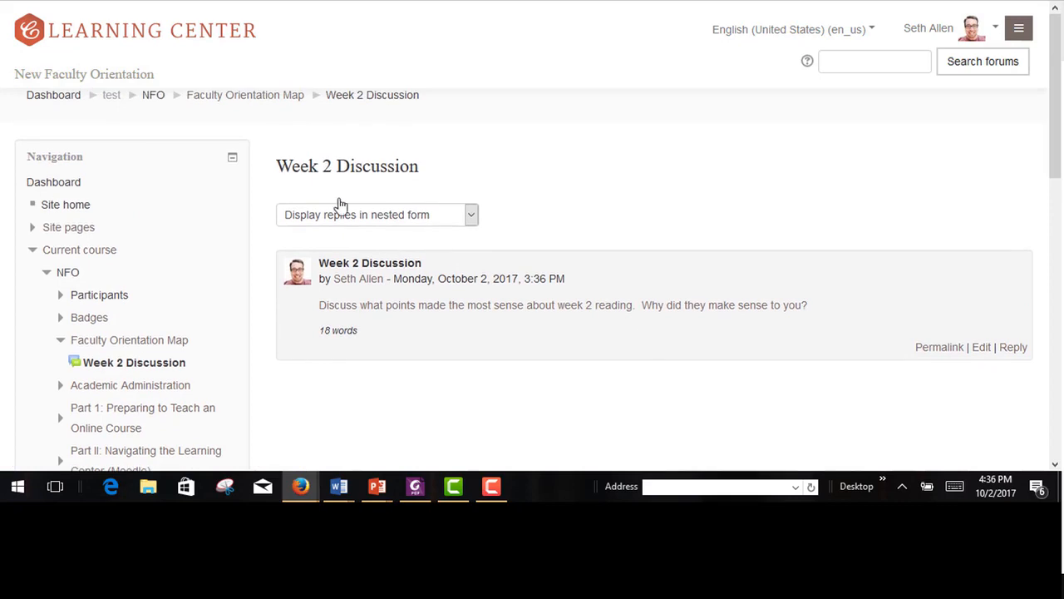
pyautogui.click(151, 98)
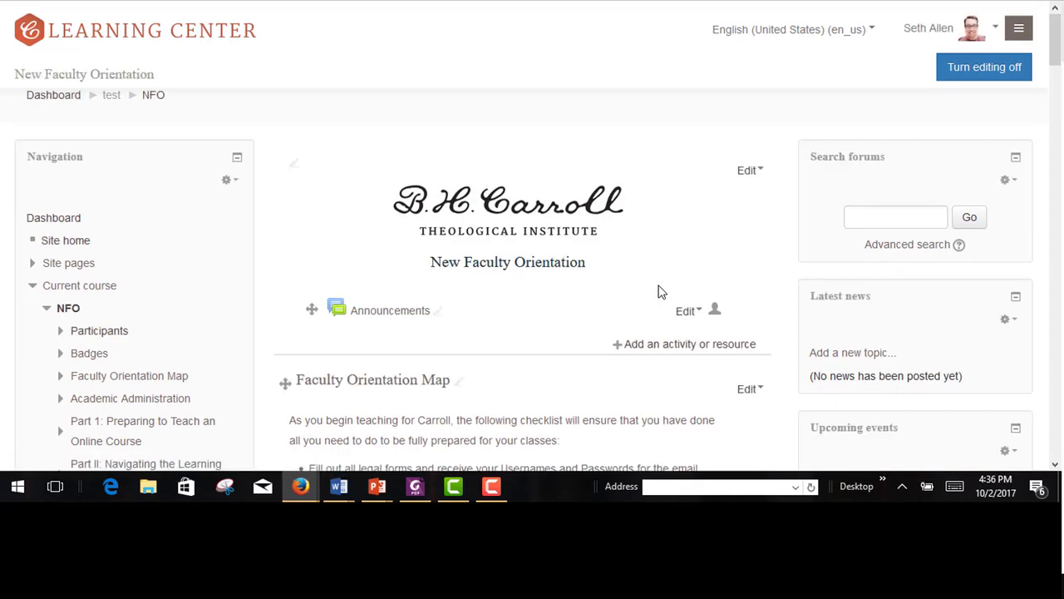
pyautogui.click(653, 345)
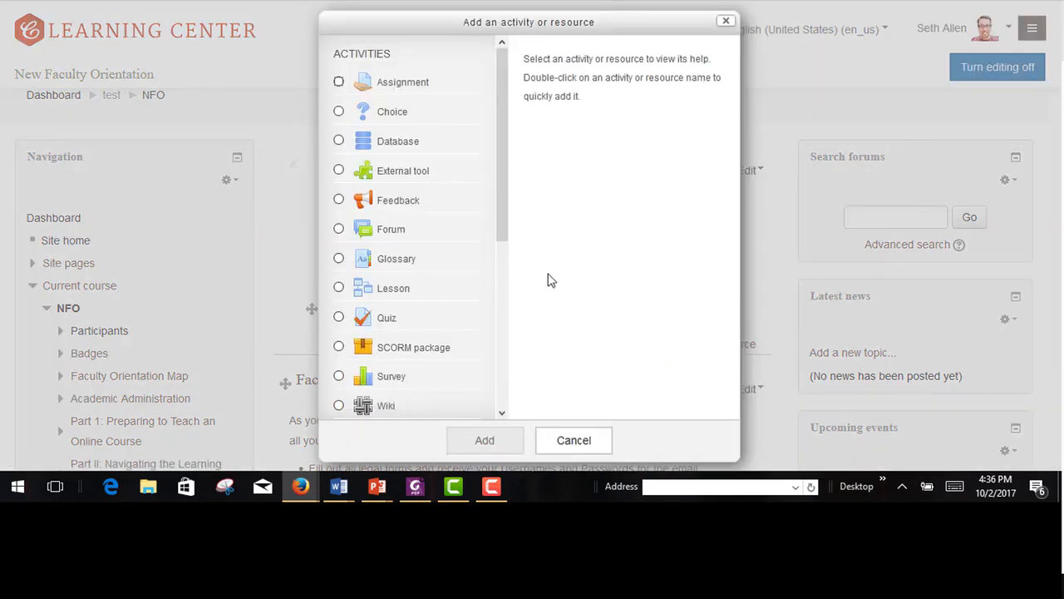
pyautogui.click(409, 241)
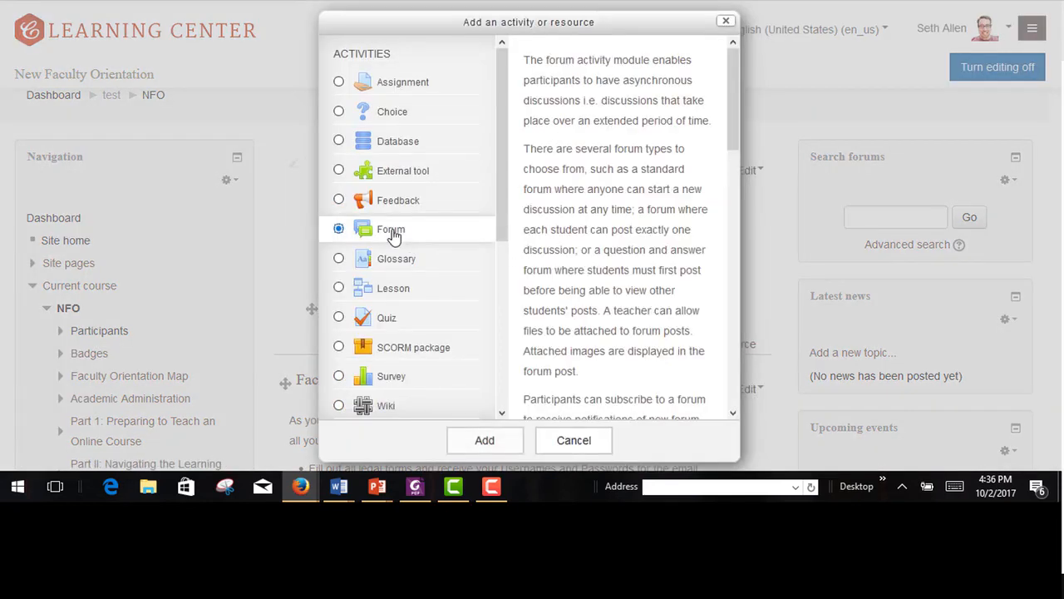
pyautogui.click(491, 441)
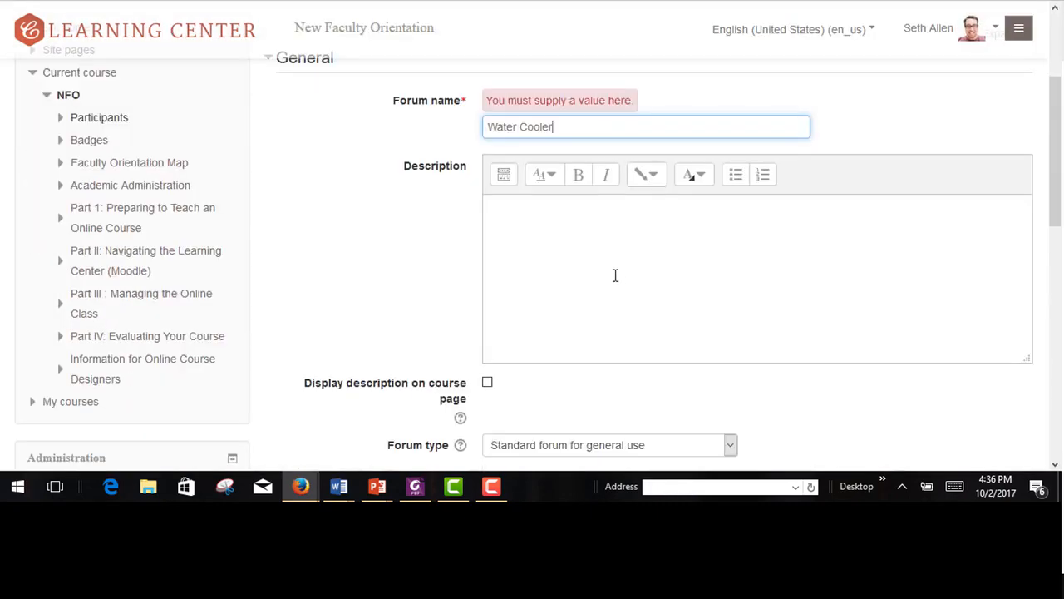
# Enter the forum description "Share your prayer request, research discoveries, or other news." and save and display the forum.
pyautogui.click(615, 276)
pyautogui.write('Share your prayer request, research discoveries, or other news.')
pyautogui.scroll(-2, 632, 283)
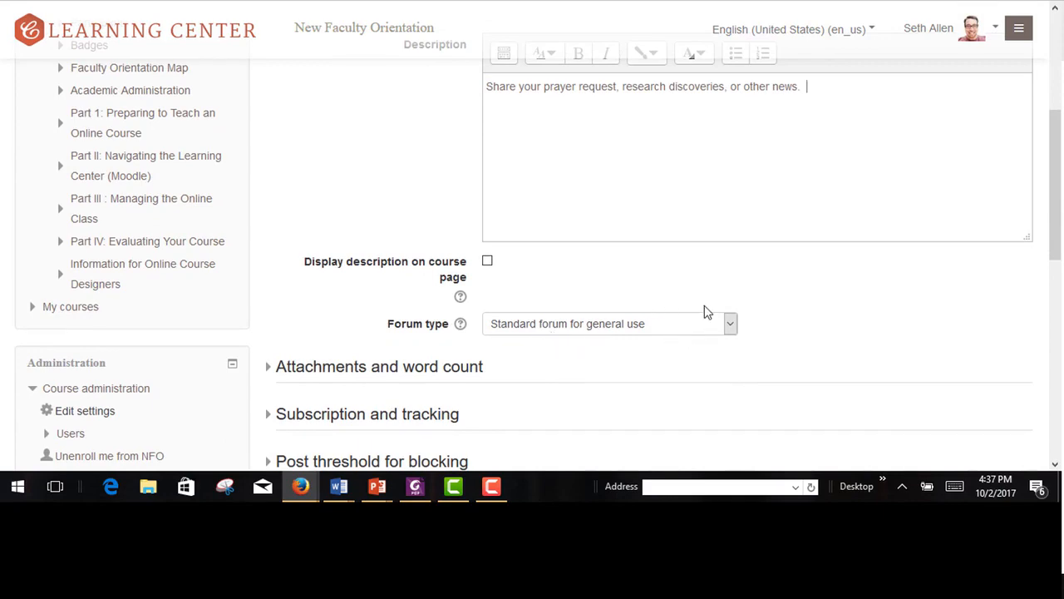
pyautogui.scroll(-3, 703, 314)
pyautogui.scroll(-3, 701, 319)
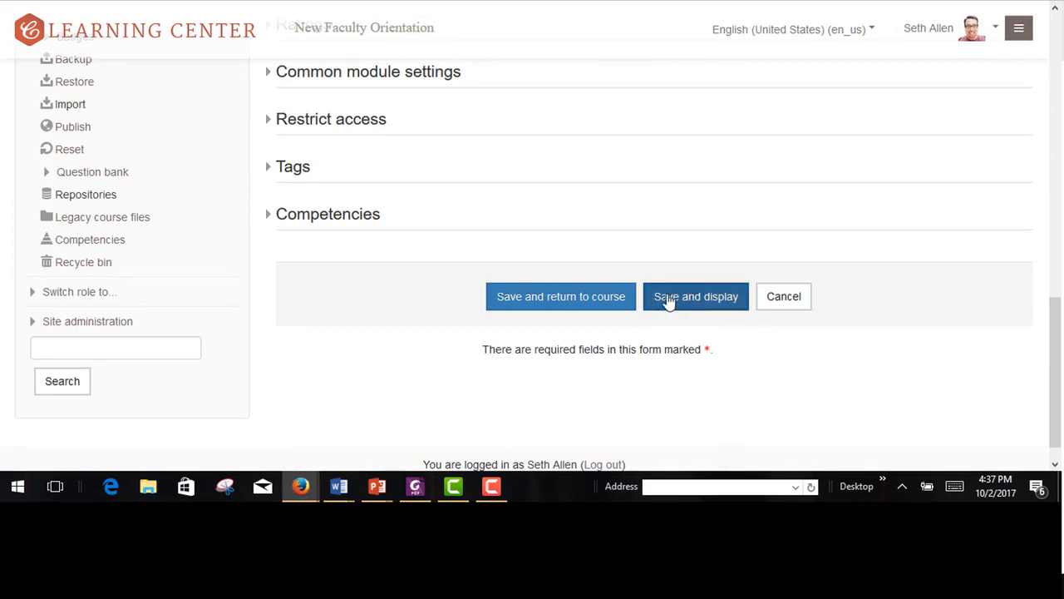
pyautogui.click(663, 304)
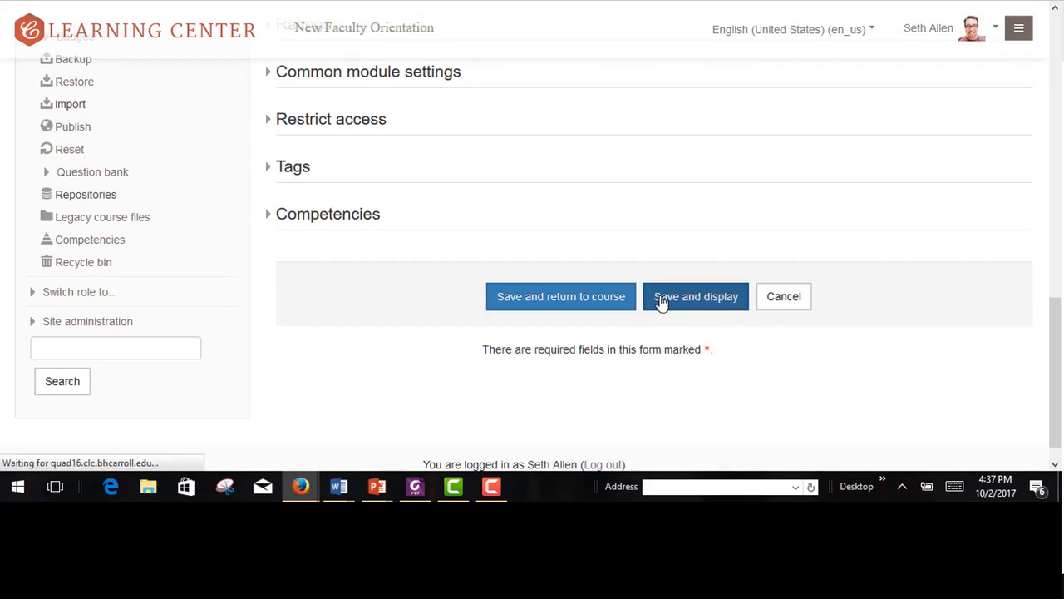